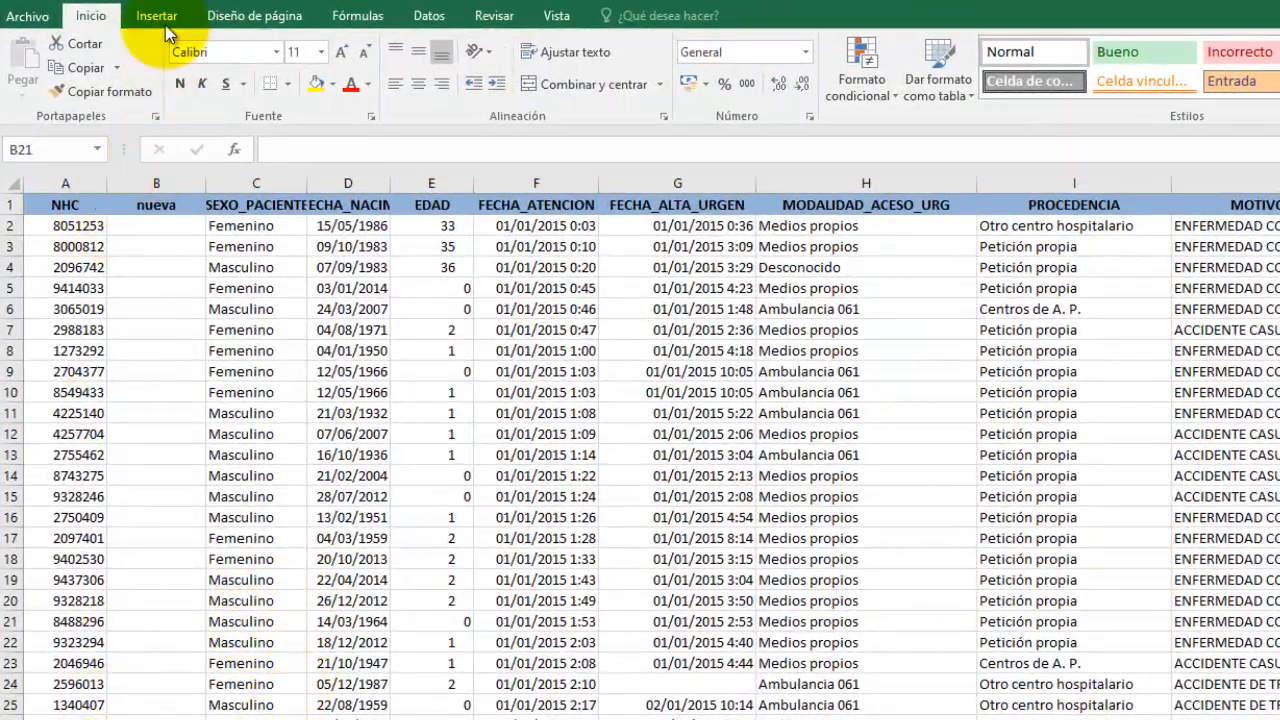
Step: Create a pivot table from the data range Hoja1!$A$1:$O$145871 on a new worksheet
click(160, 18)
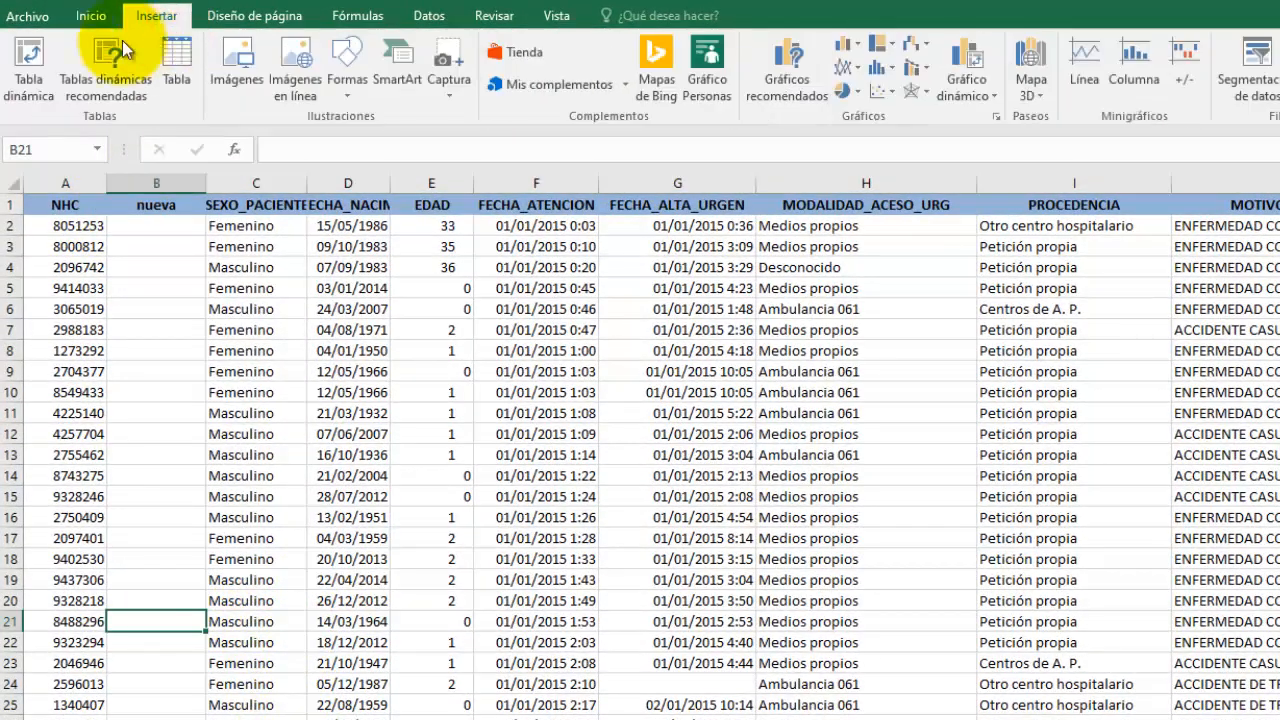
click(28, 58)
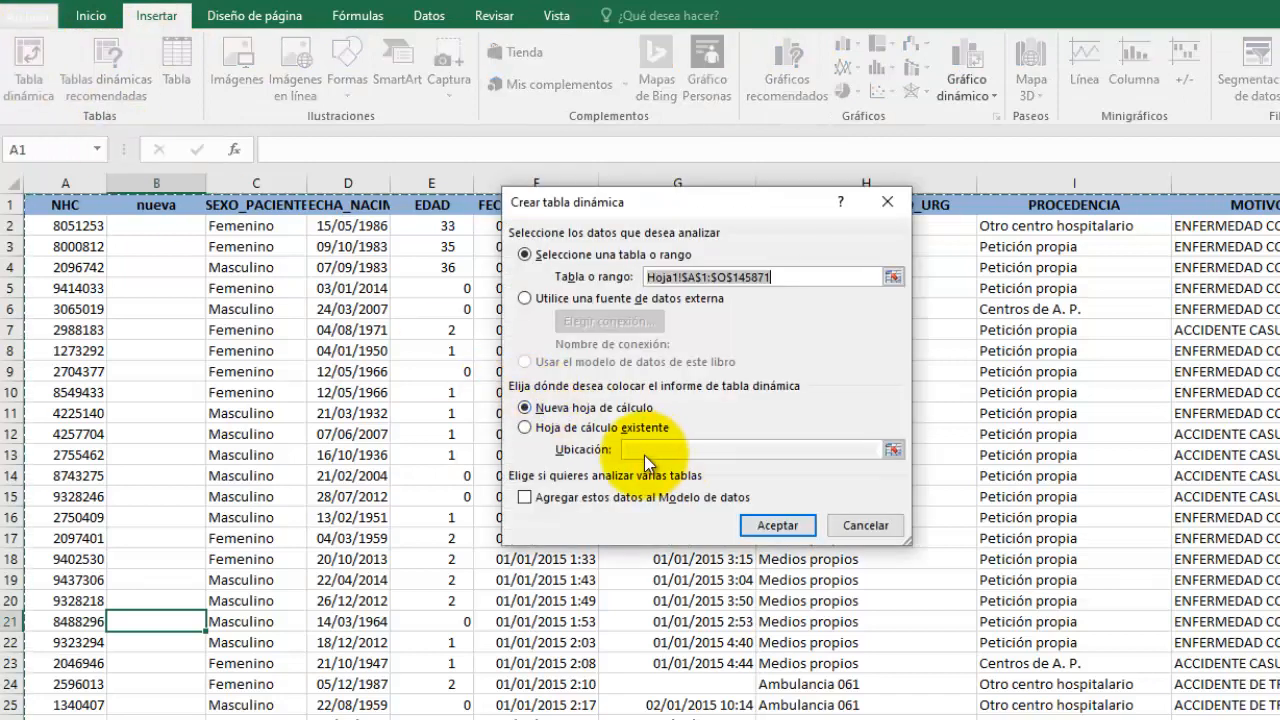
click(771, 522)
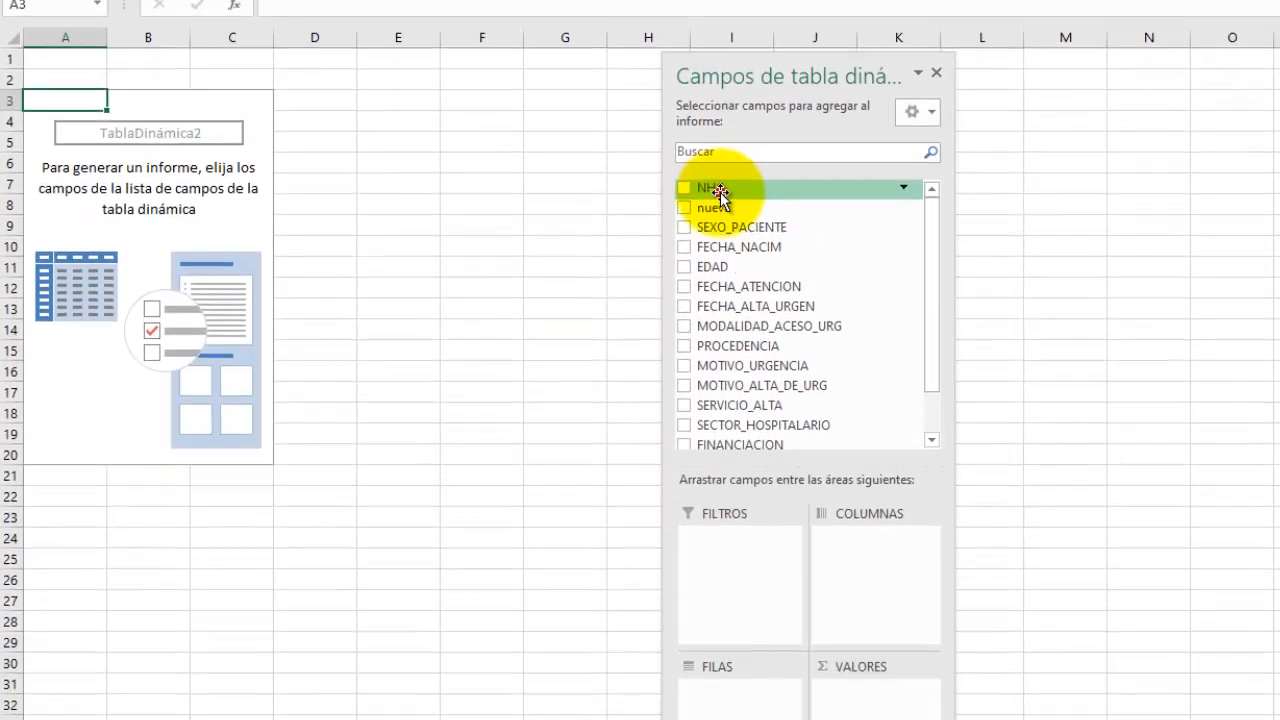
Step: Add the NHC field to the pivot table's values and summarize it by count instead of sum
drag(703, 333, 850, 719)
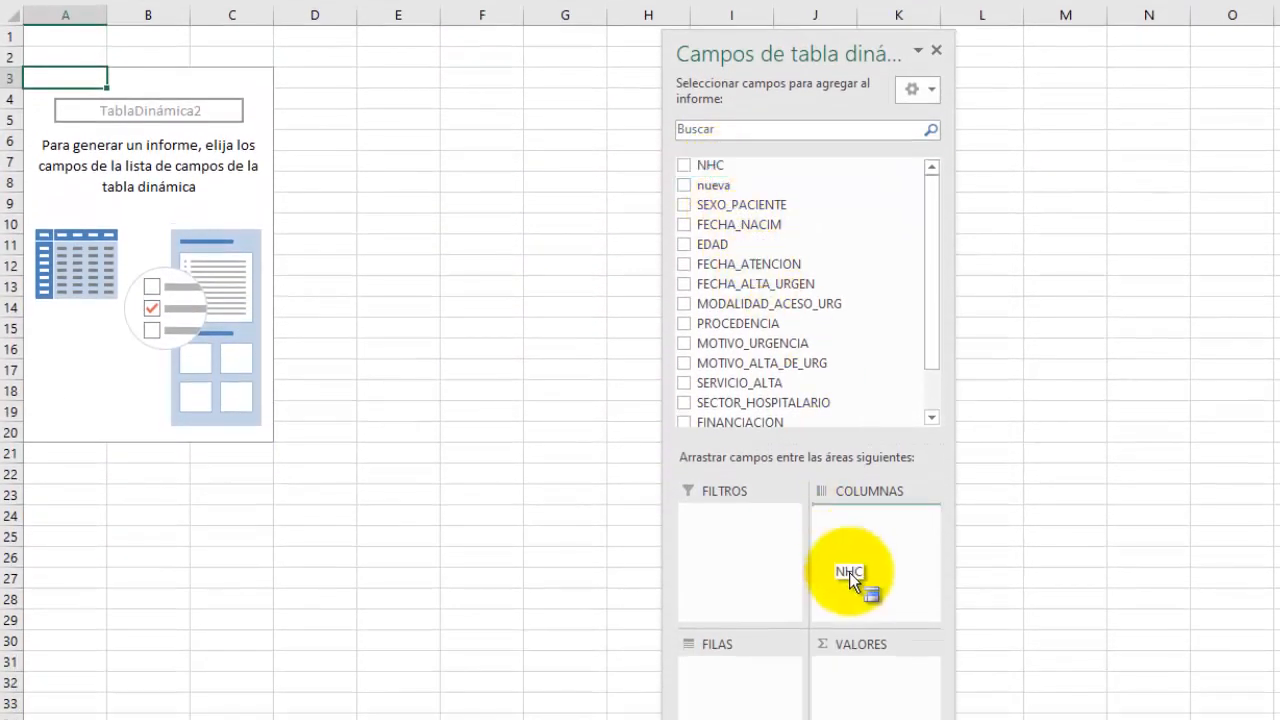
drag(850, 578, 877, 697)
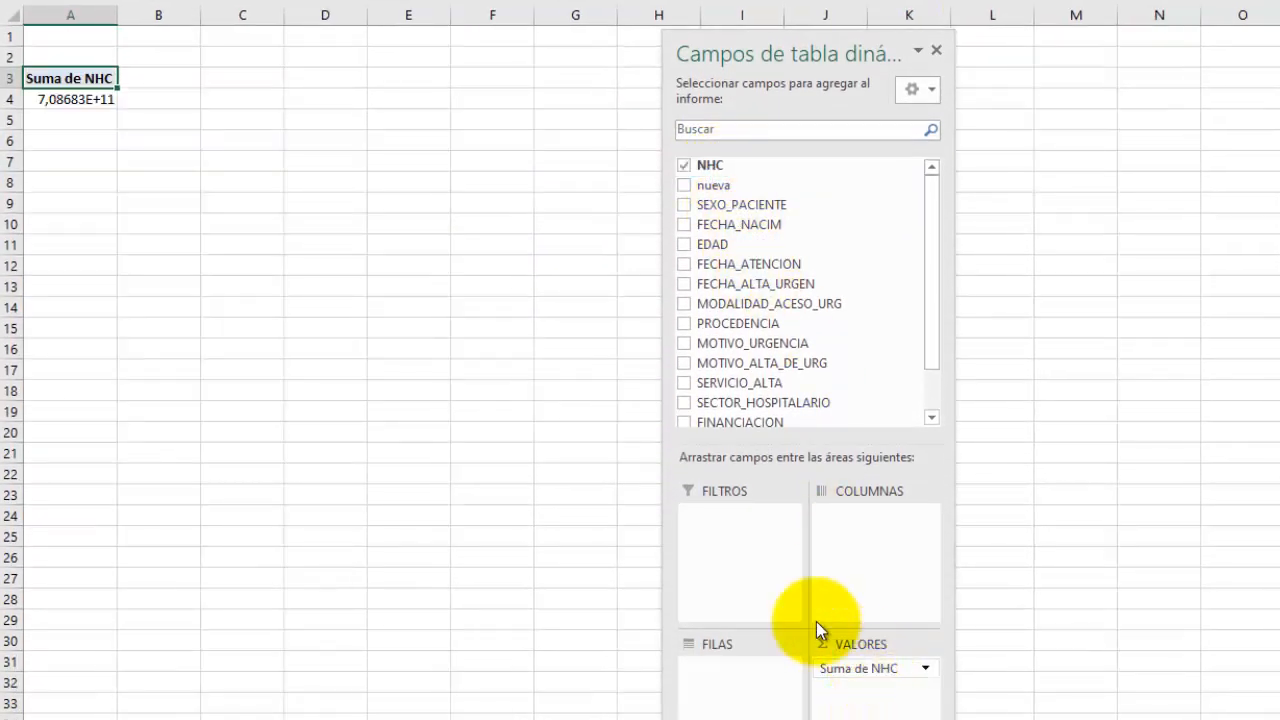
right_click(68, 100)
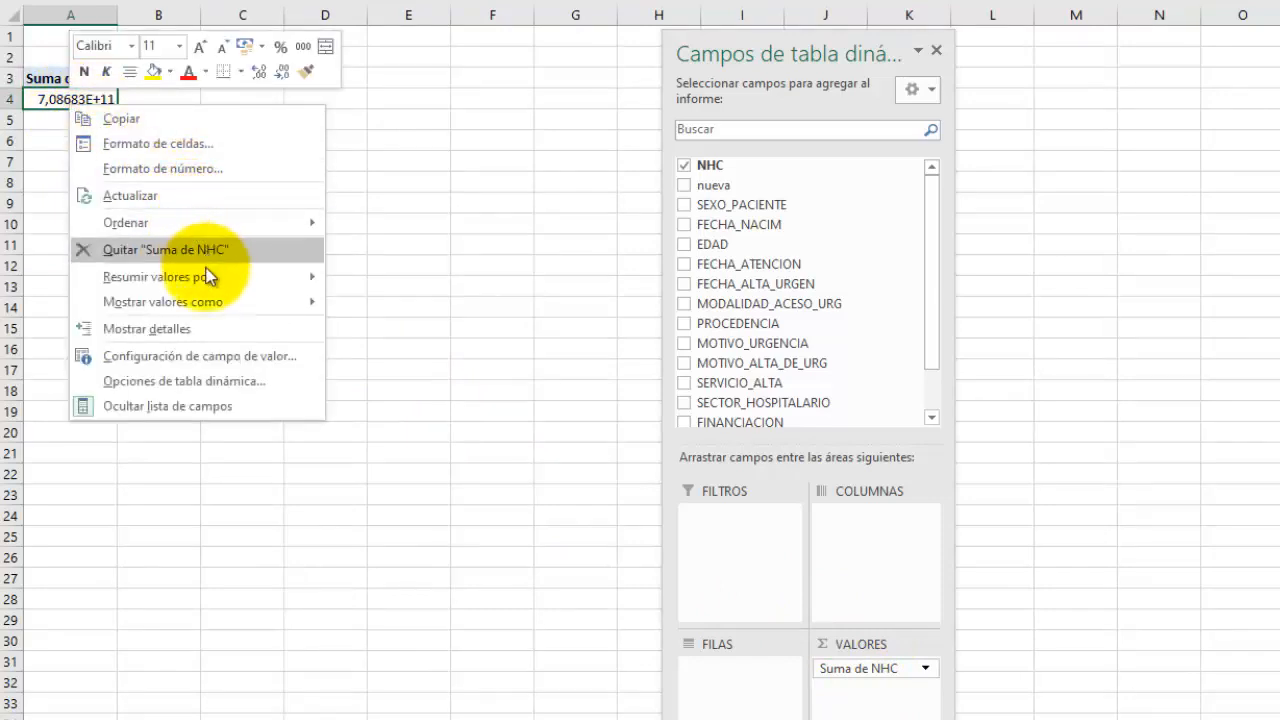
mouse_move(209, 283)
click(388, 304)
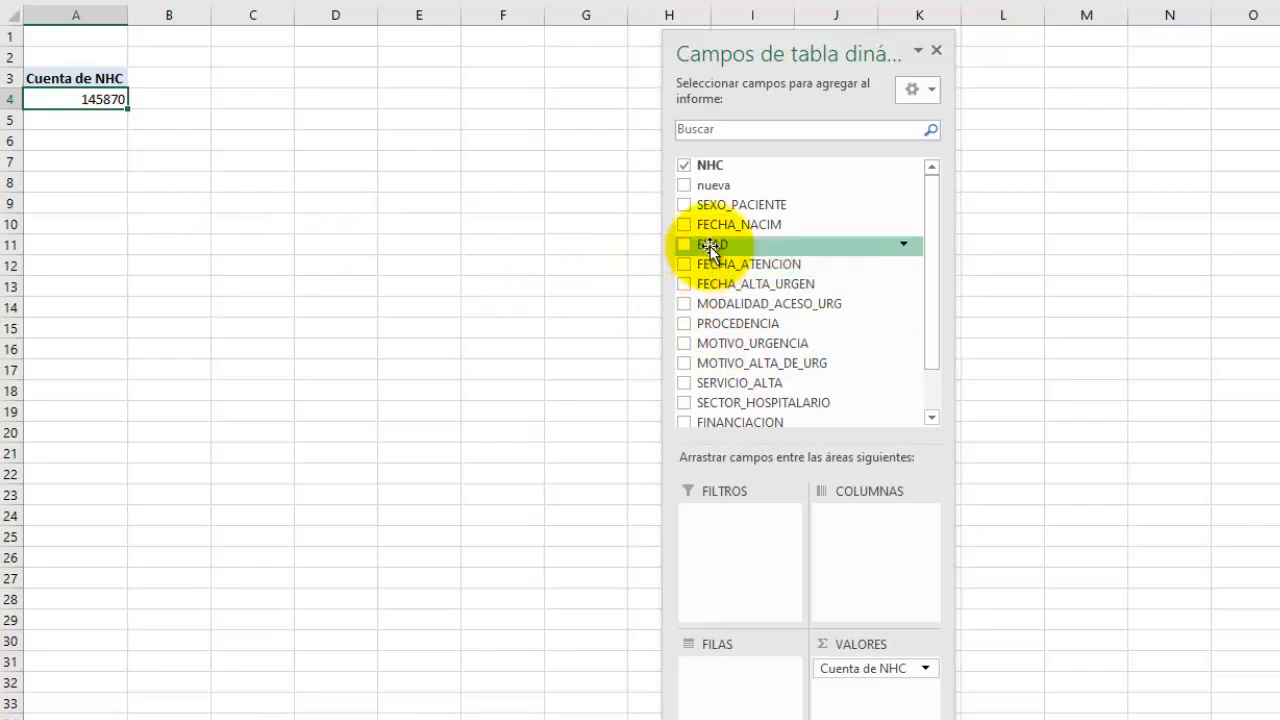
Step: Add the EDAD field to the pivot table's rows and review the patient counts for the individual ages
drag(710, 248, 730, 672)
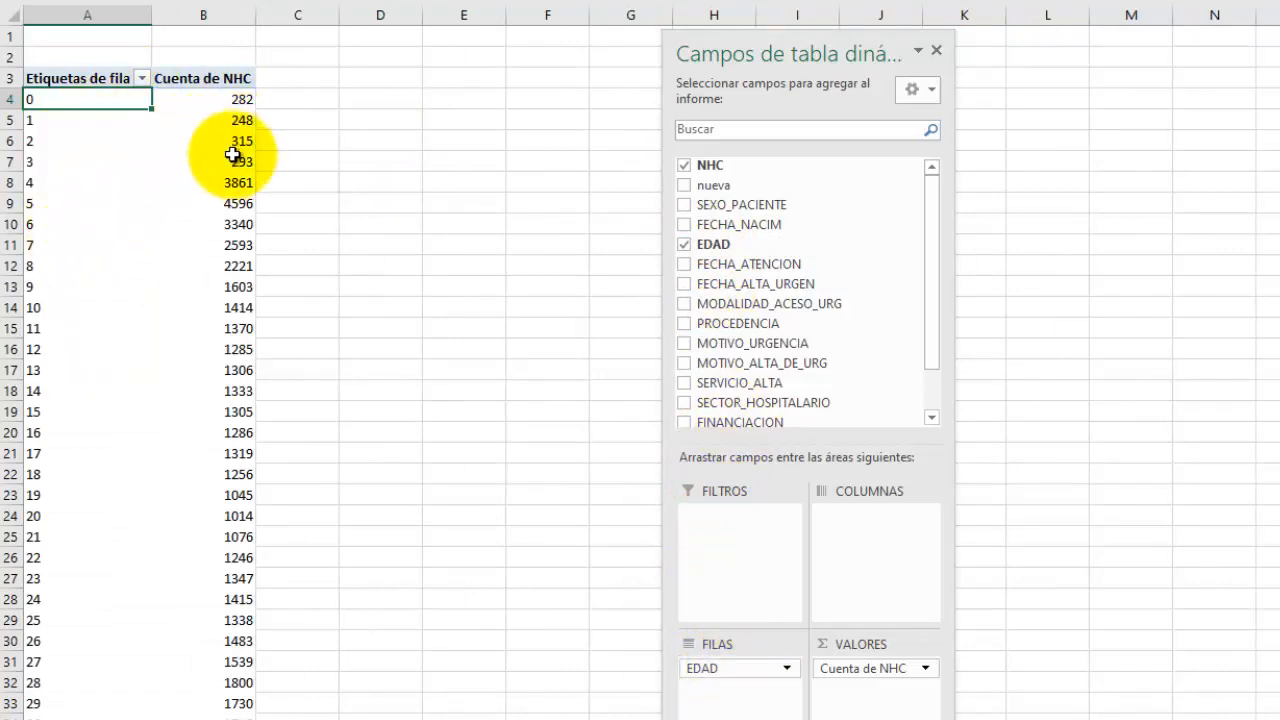
mouse_move(245, 137)
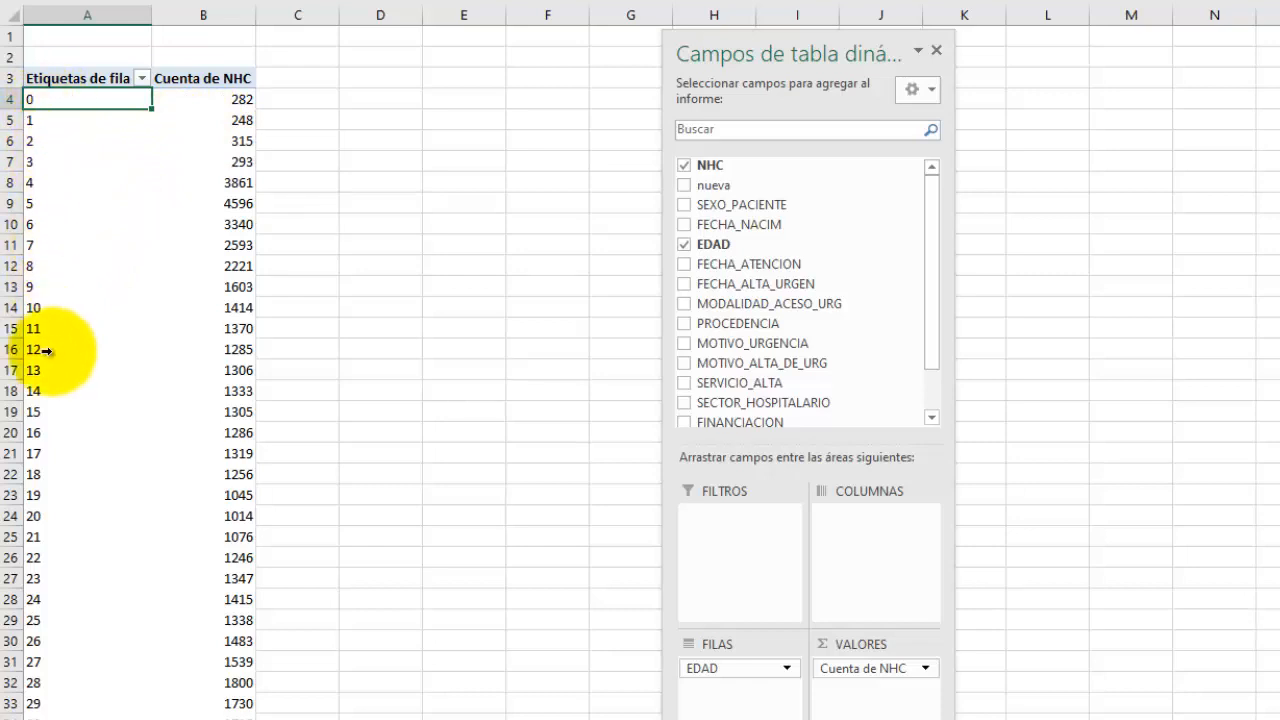
scroll(86, 508, down, 9)
scroll(86, 508, up, 9)
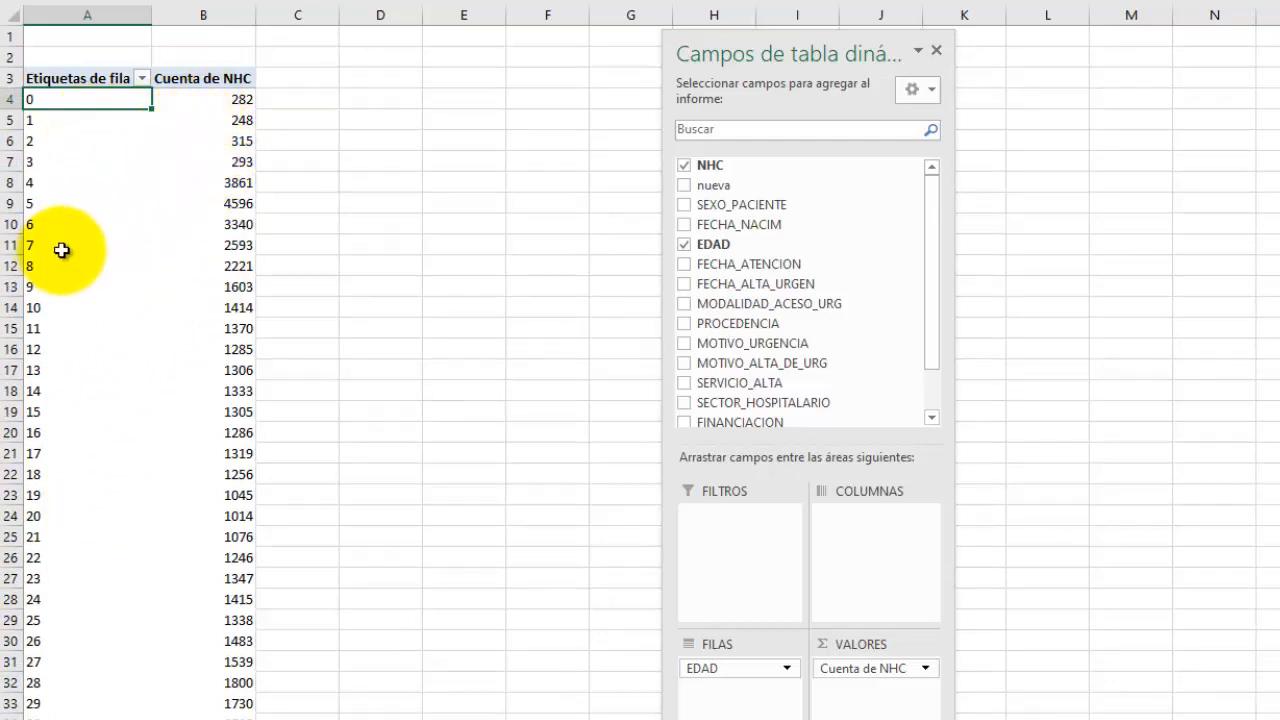
click(194, 246)
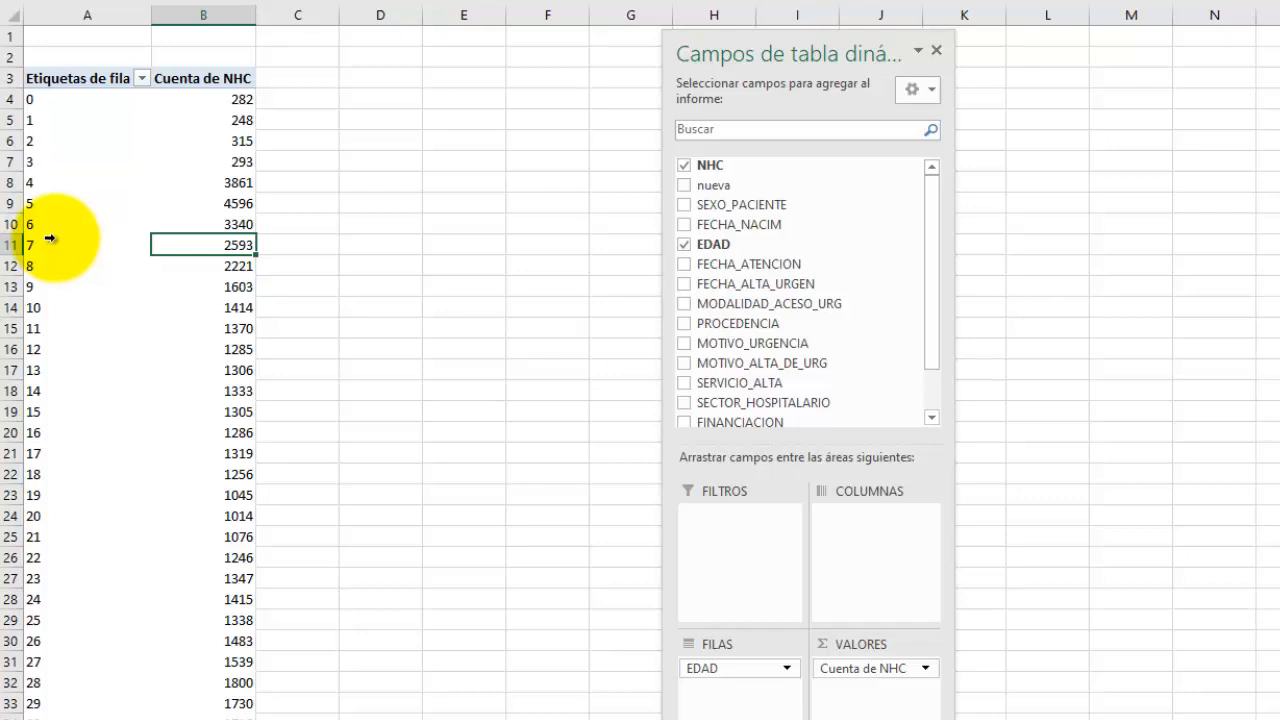
Step: Group the EDAD row labels automatically into intervals of 5 years
click(35, 202)
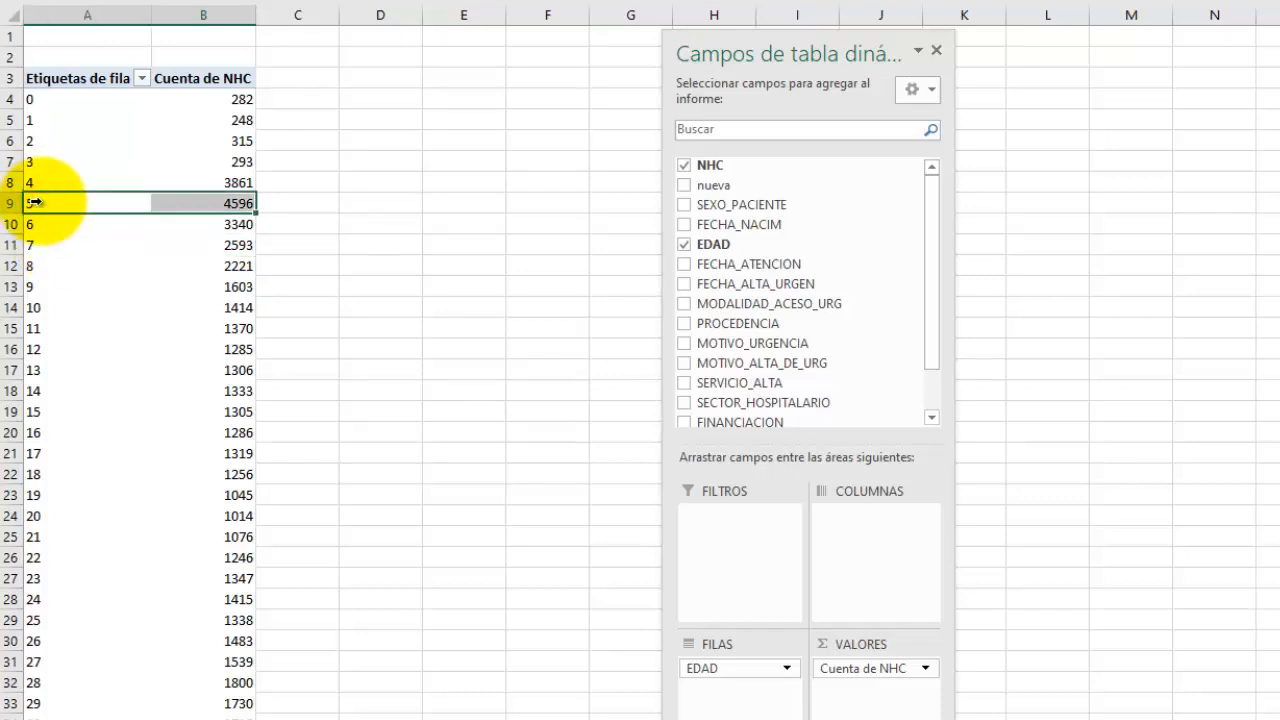
right_click(40, 202)
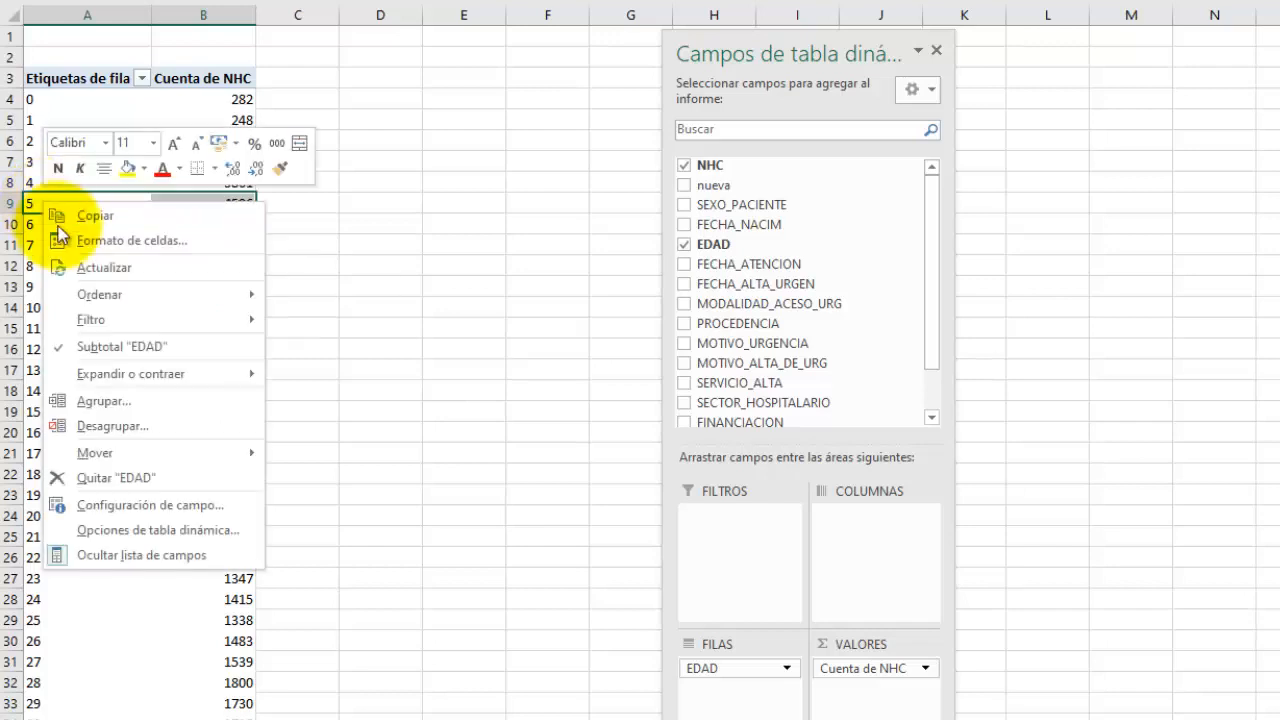
click(92, 398)
drag(79, 316, 432, 187)
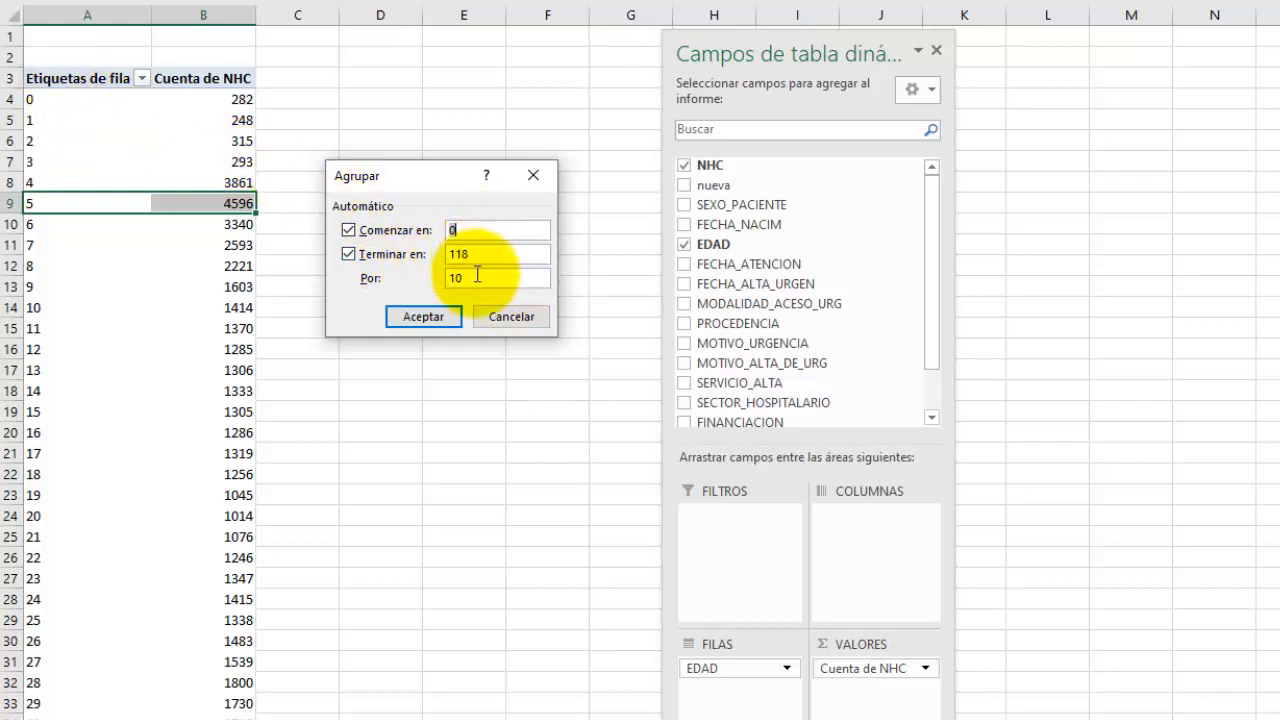
drag(476, 277, 370, 273)
text(5)
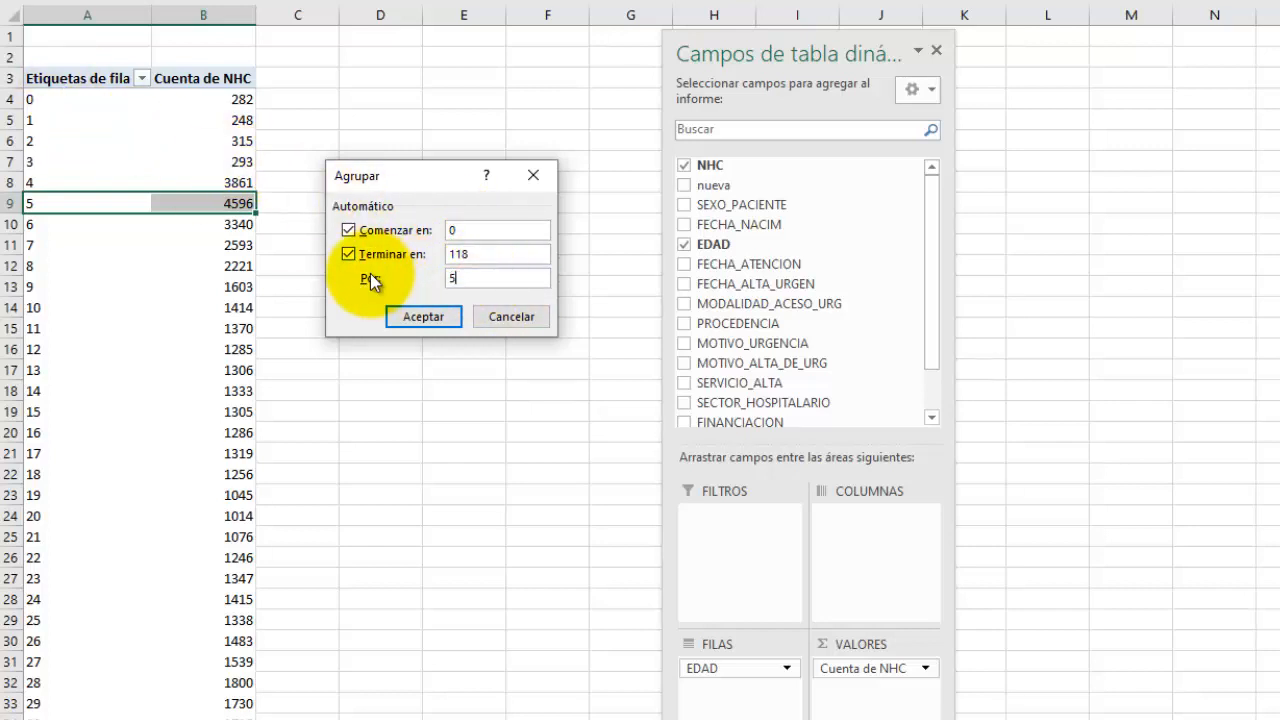
click(416, 318)
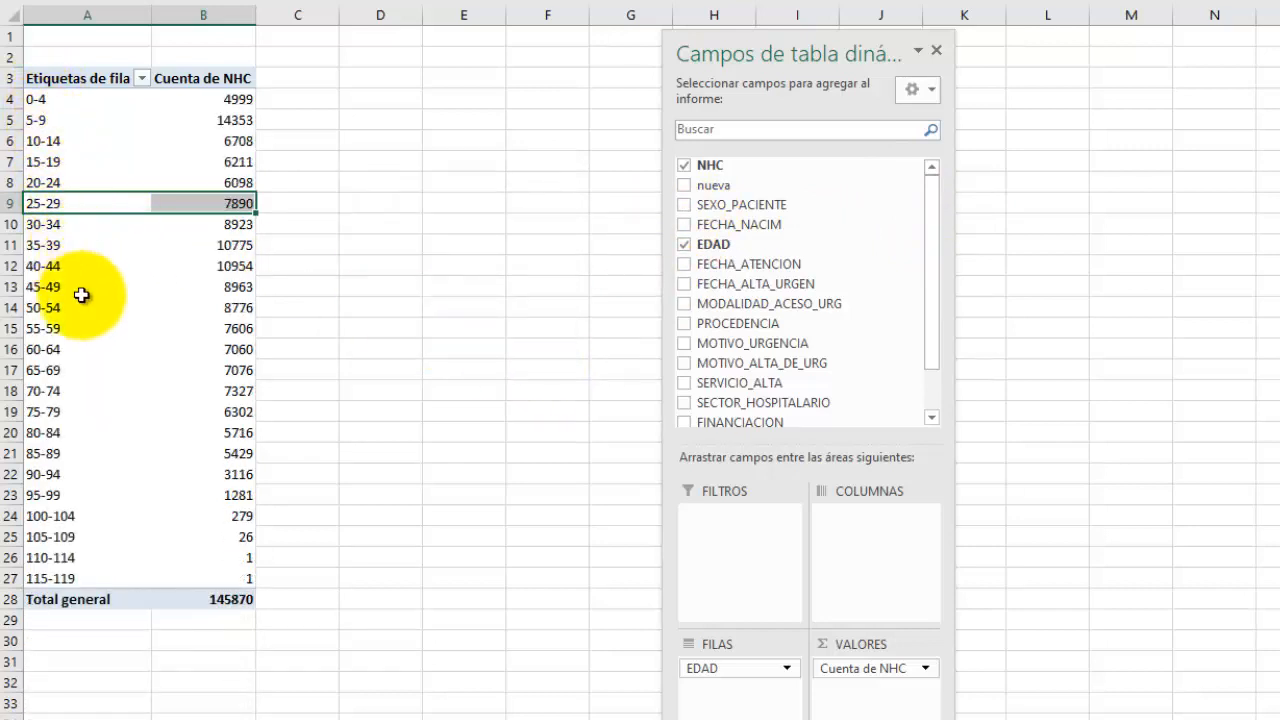
Step: Regroup the EDAD row labels so that the grouping starts at 15
right_click(42, 180)
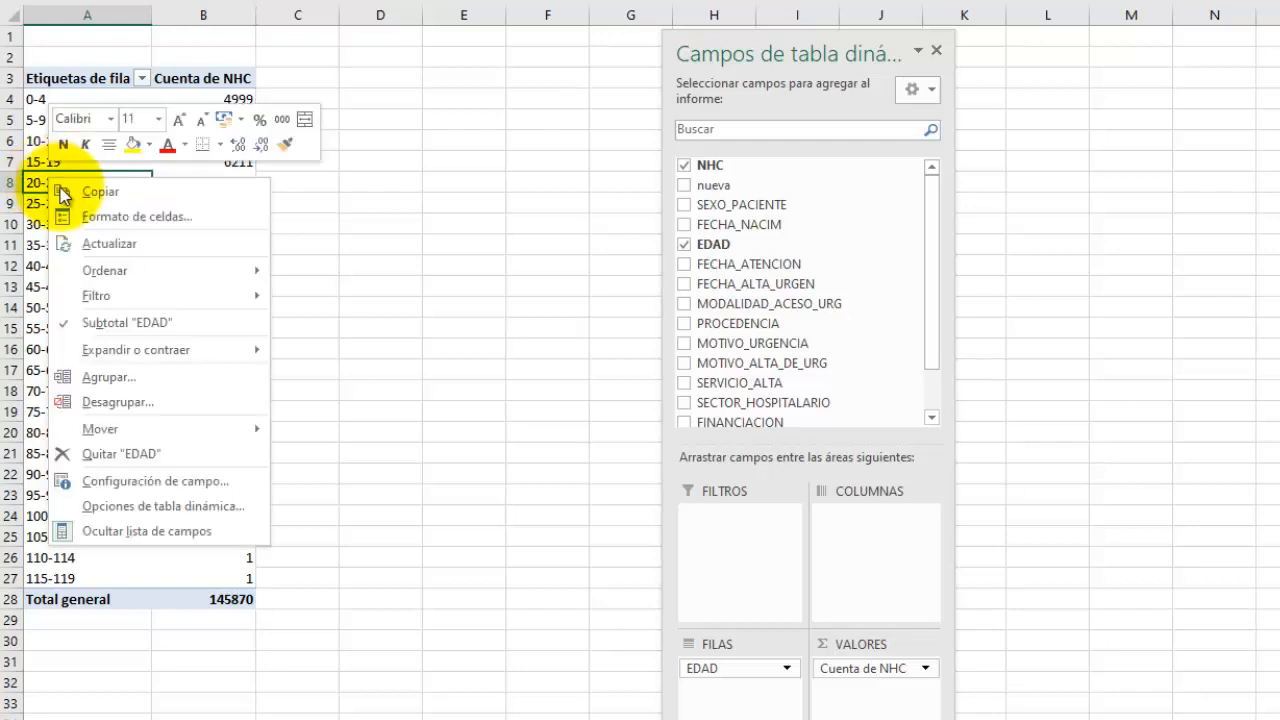
click(94, 376)
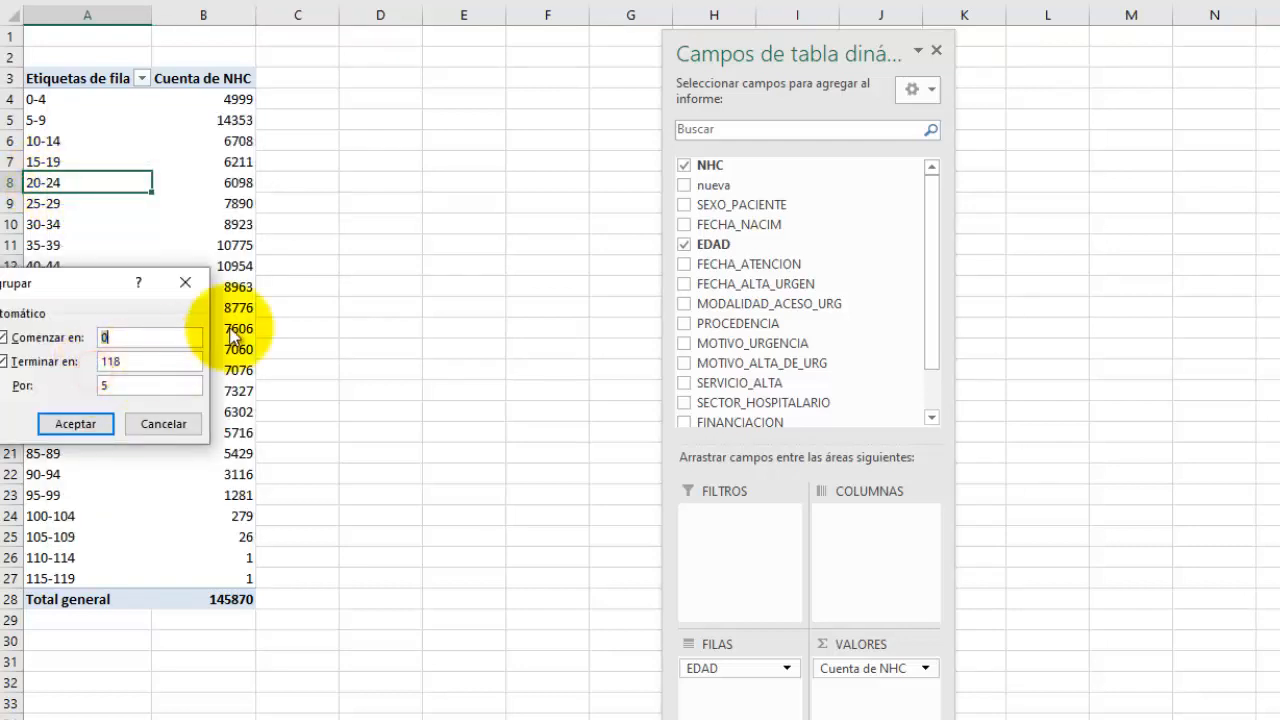
drag(85, 283, 398, 182)
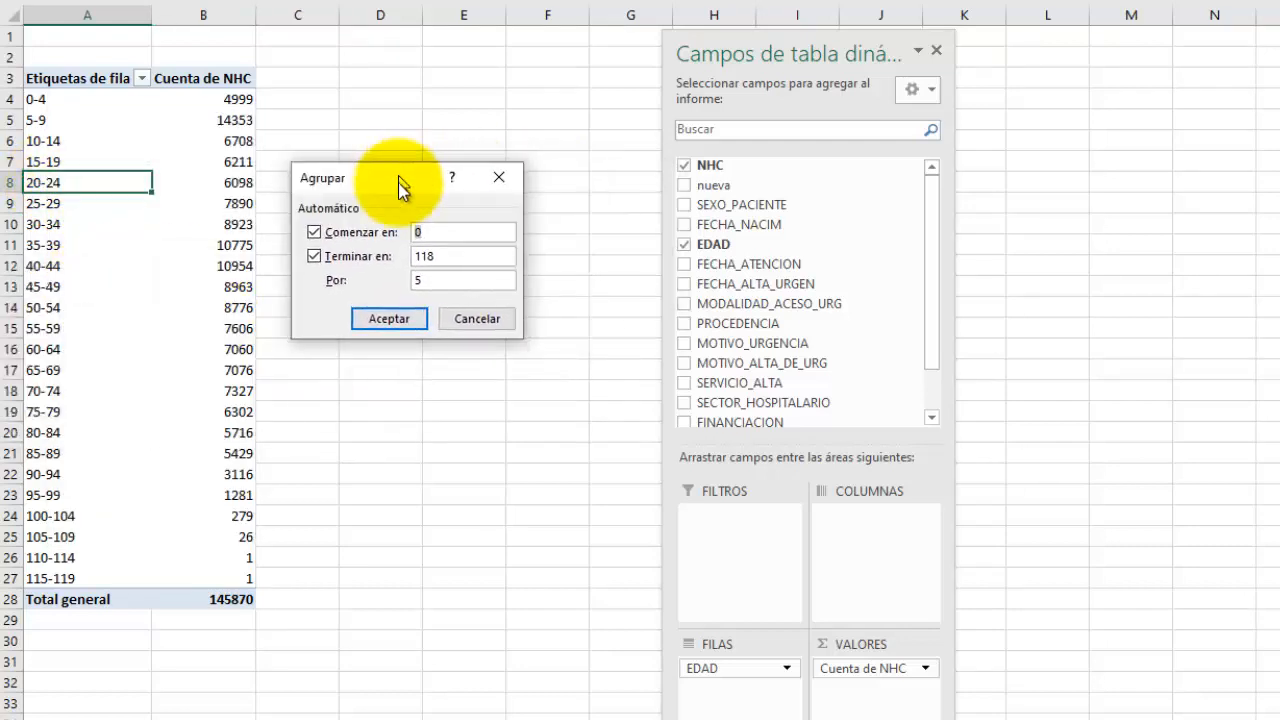
click(428, 231)
text(15)
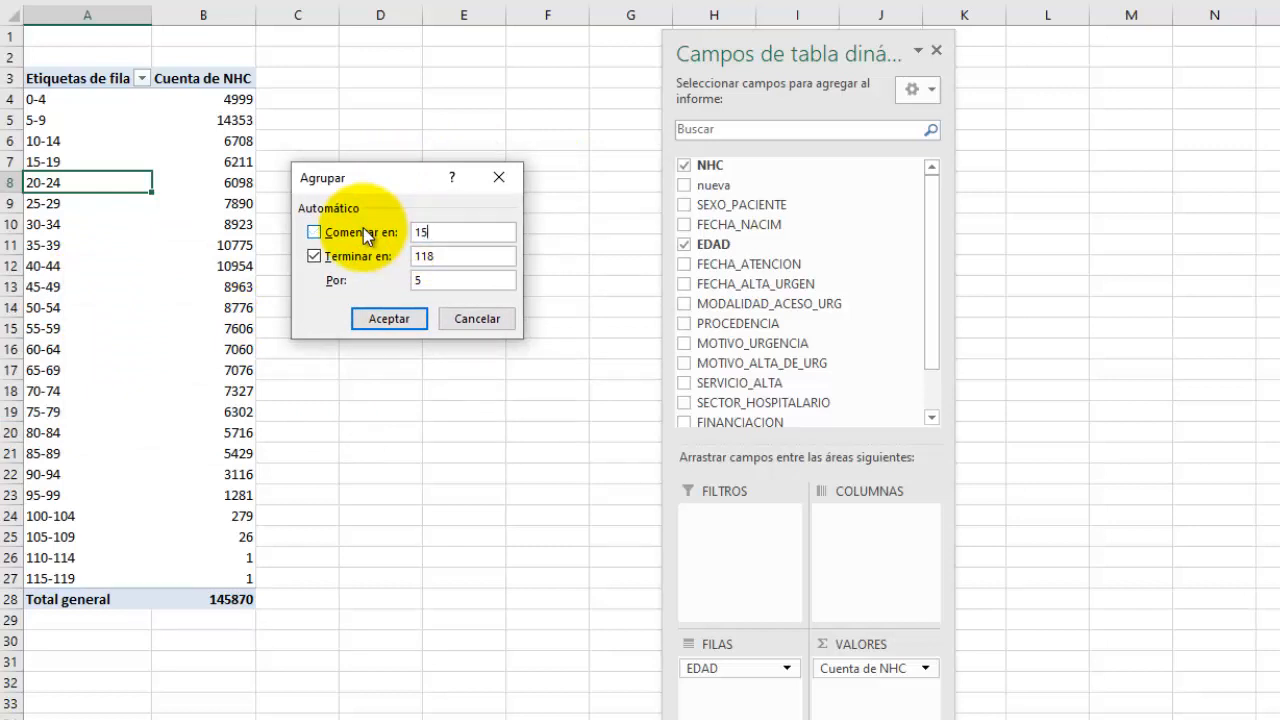
click(396, 318)
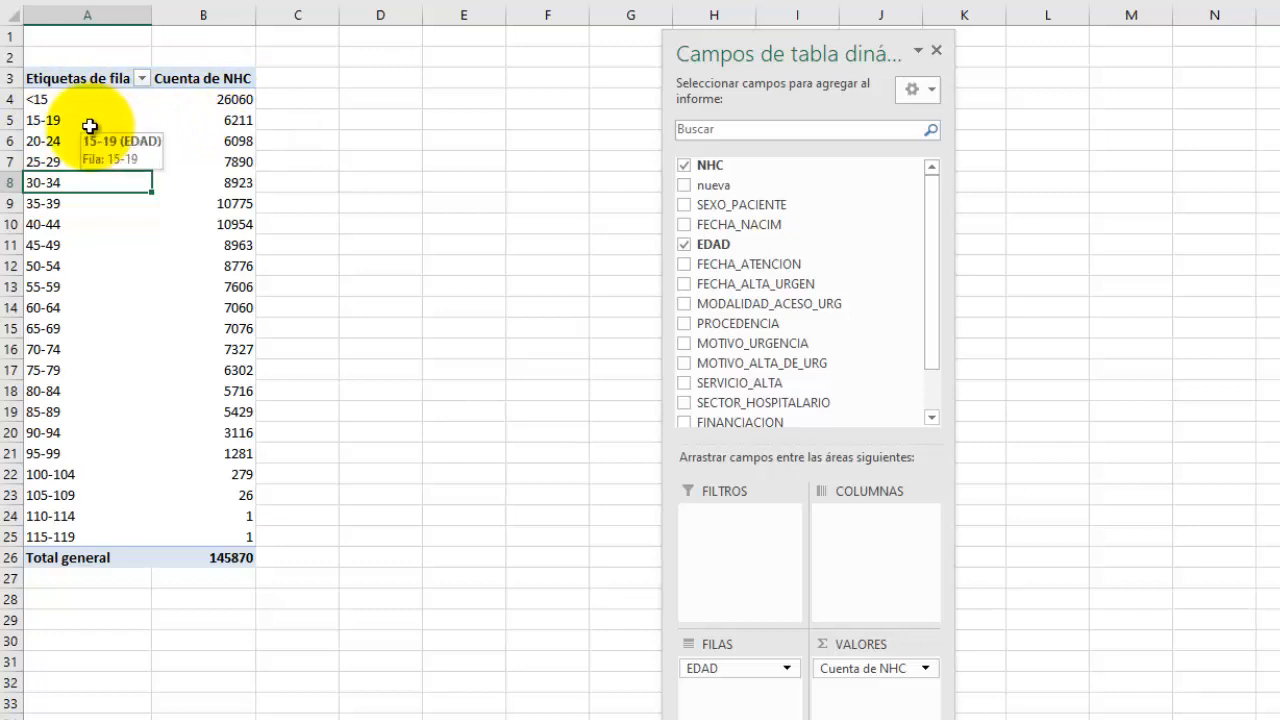
Step: Change the starting value of the EDAD grouping to 14
right_click(90, 128)
click(155, 326)
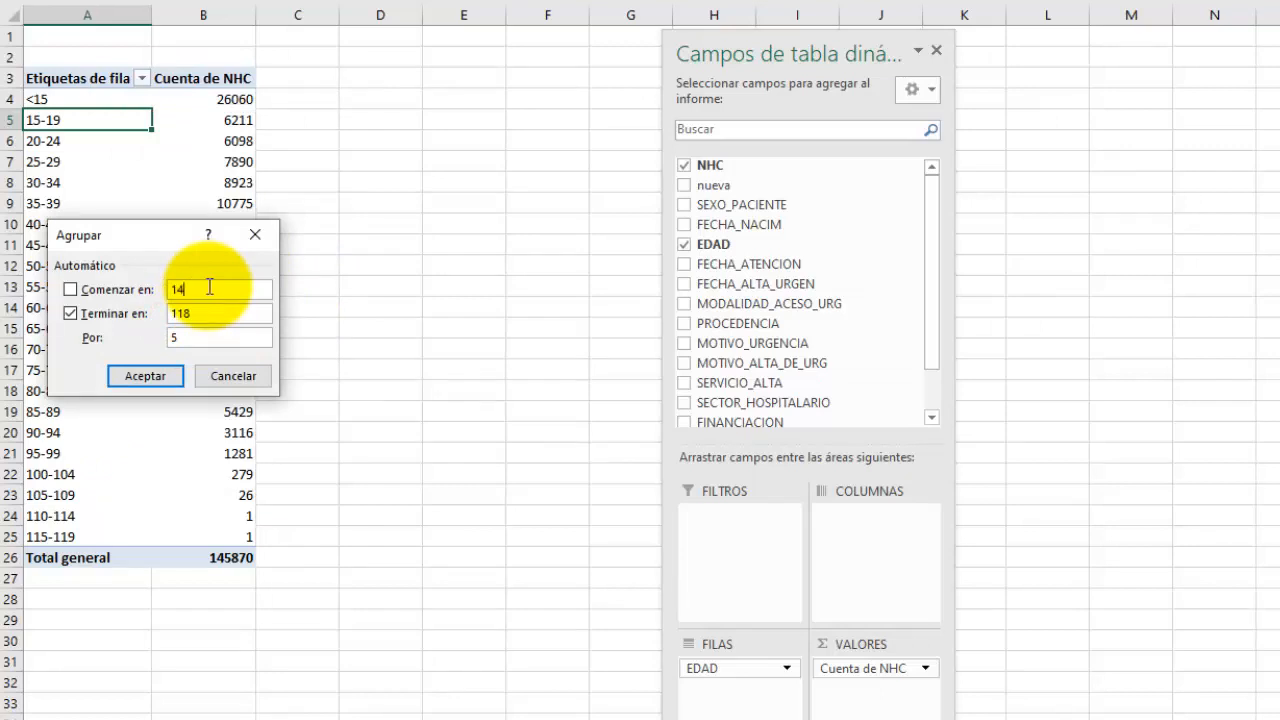
click(141, 380)
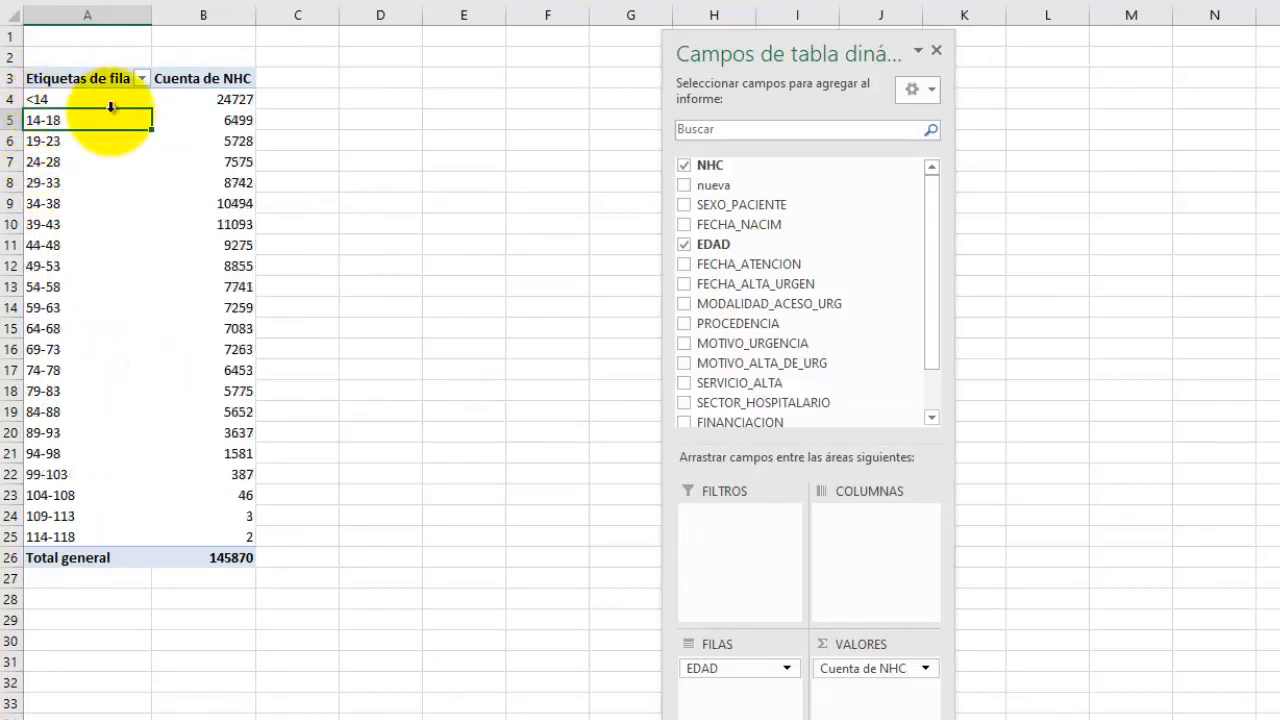
Step: Open the grouping settings of the EDAD row labels and set the ending value to 65
right_click(66, 350)
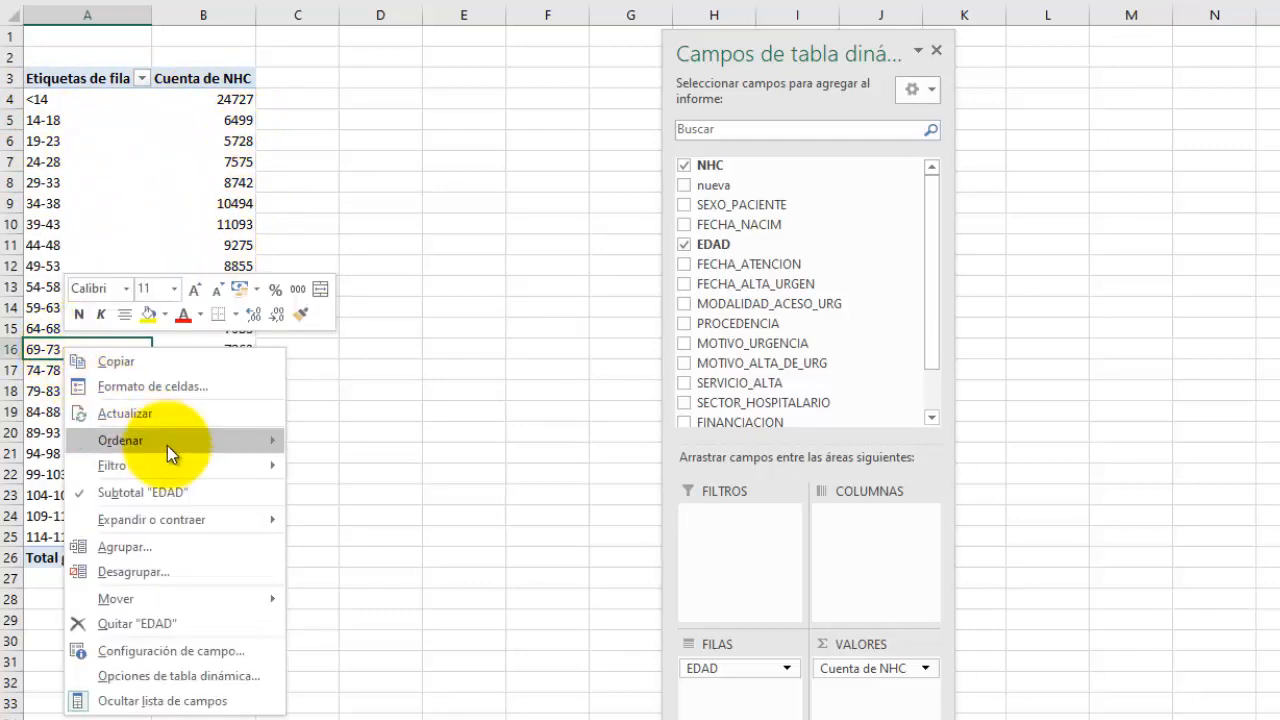
click(178, 545)
drag(164, 456, 468, 114)
click(374, 194)
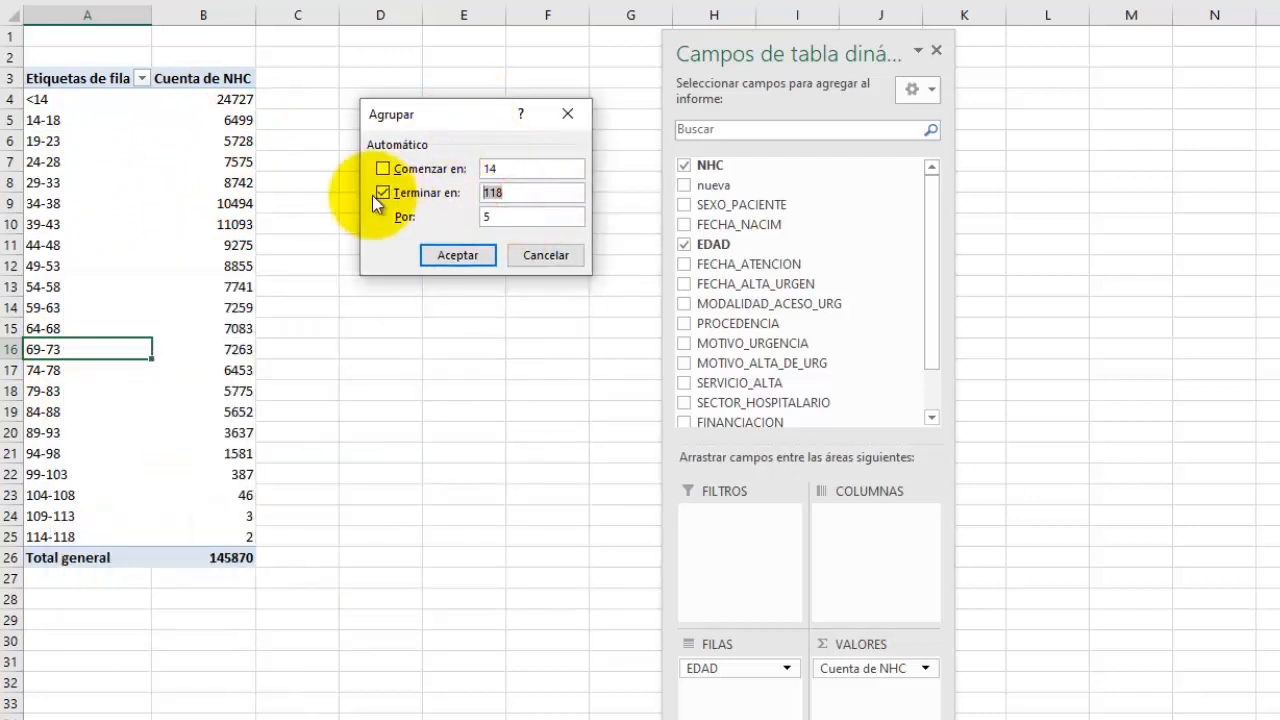
text(65)
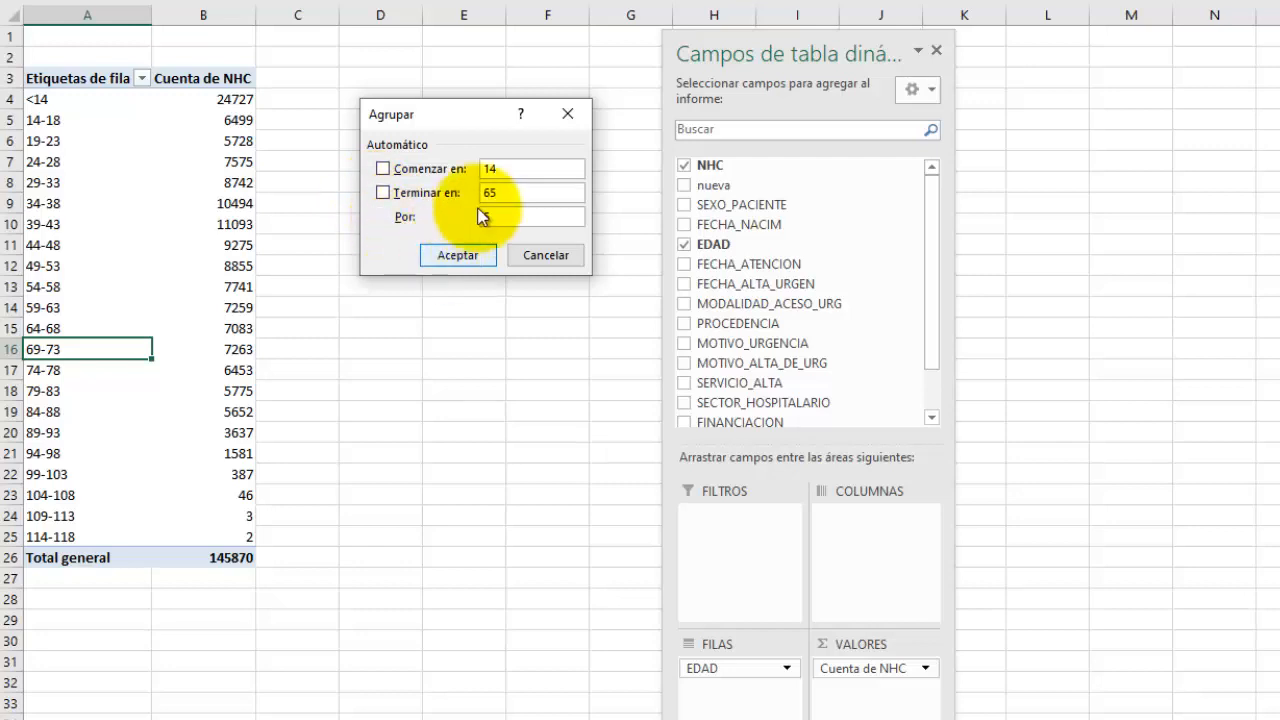
Step: Restore the automatic starting and ending values in the EDAD grouping settings
drag(502, 194, 397, 164)
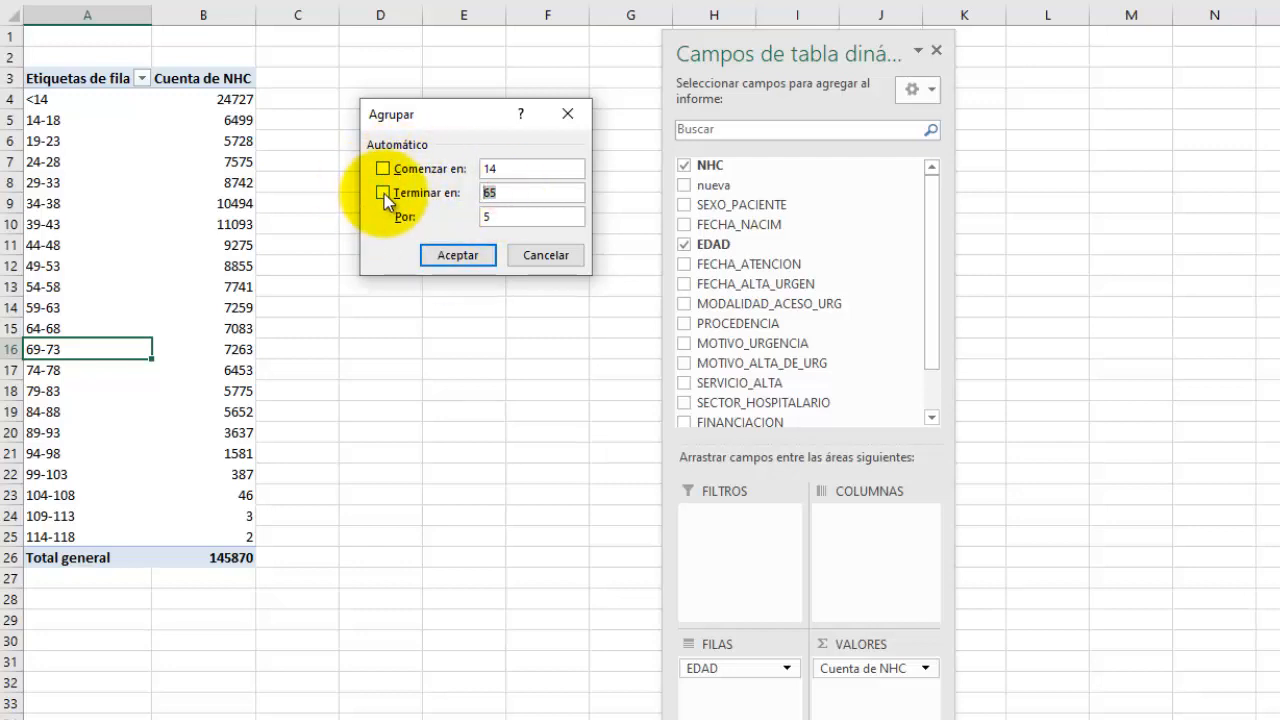
click(383, 193)
click(383, 169)
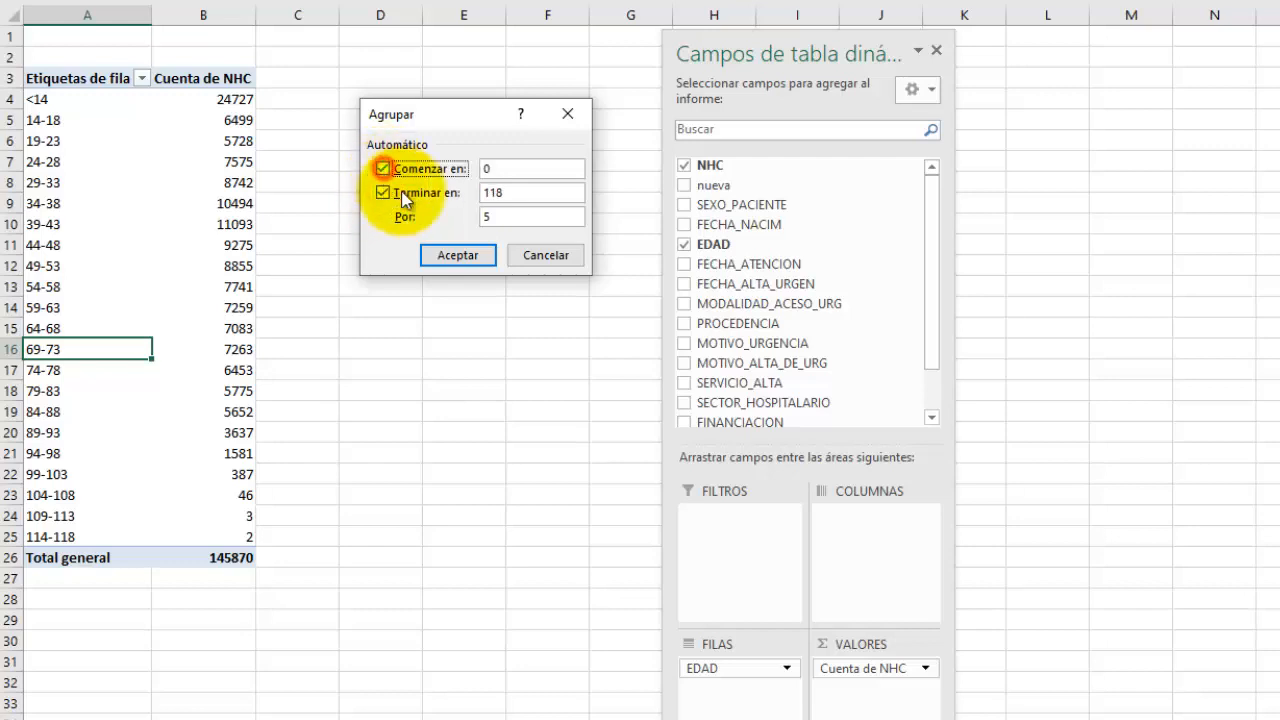
Step: Group the EDAD row labels from 15 to 65 in intervals of 5 years
click(488, 166)
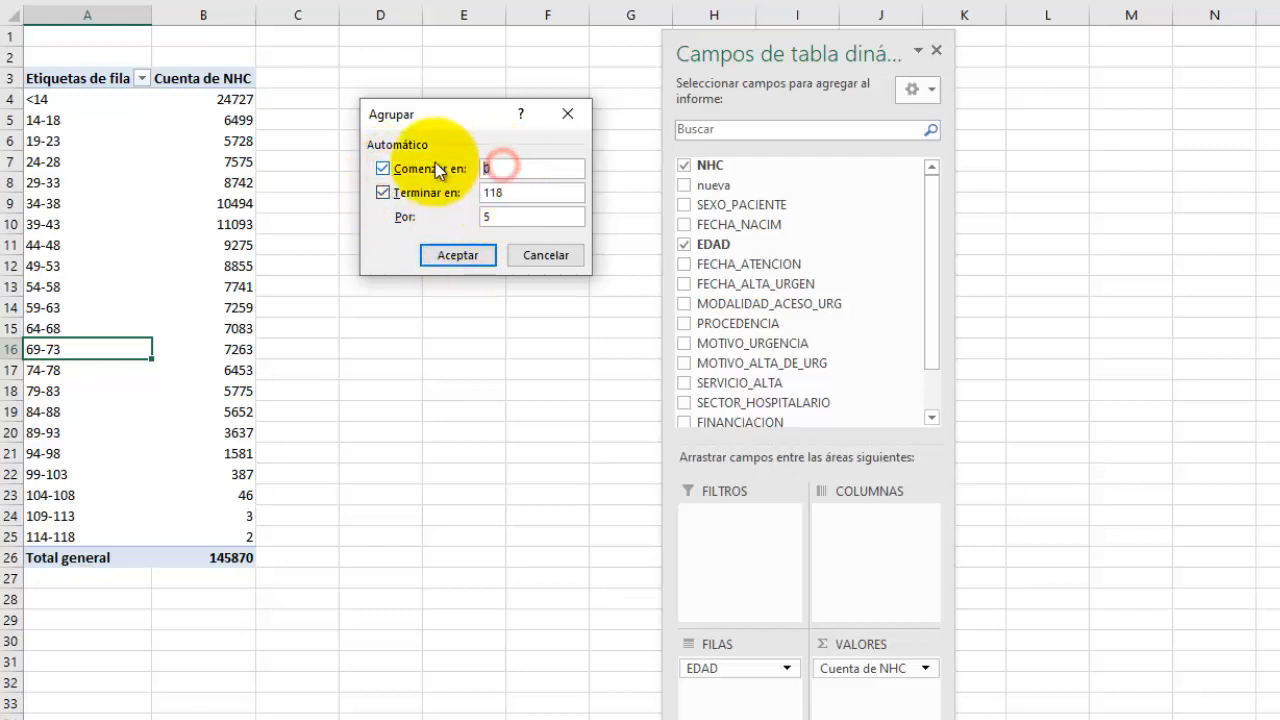
key(BackSpace)
text(15)
double_click(526, 192)
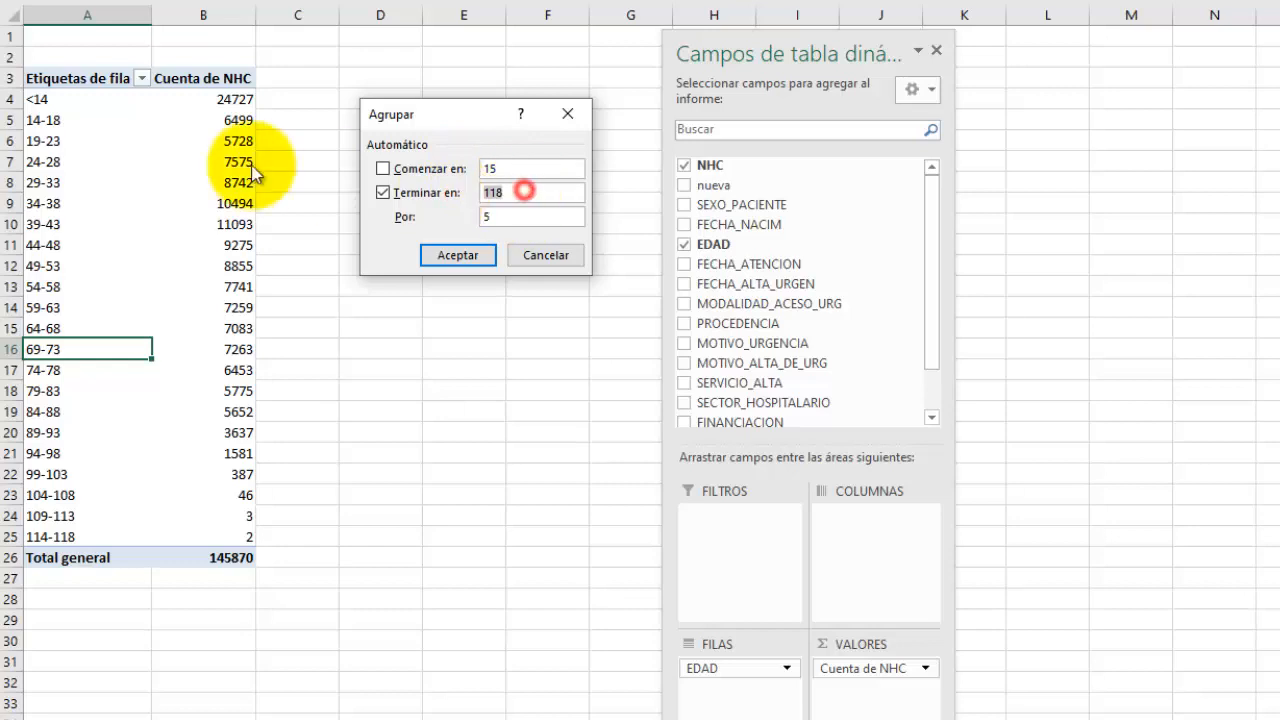
click(450, 256)
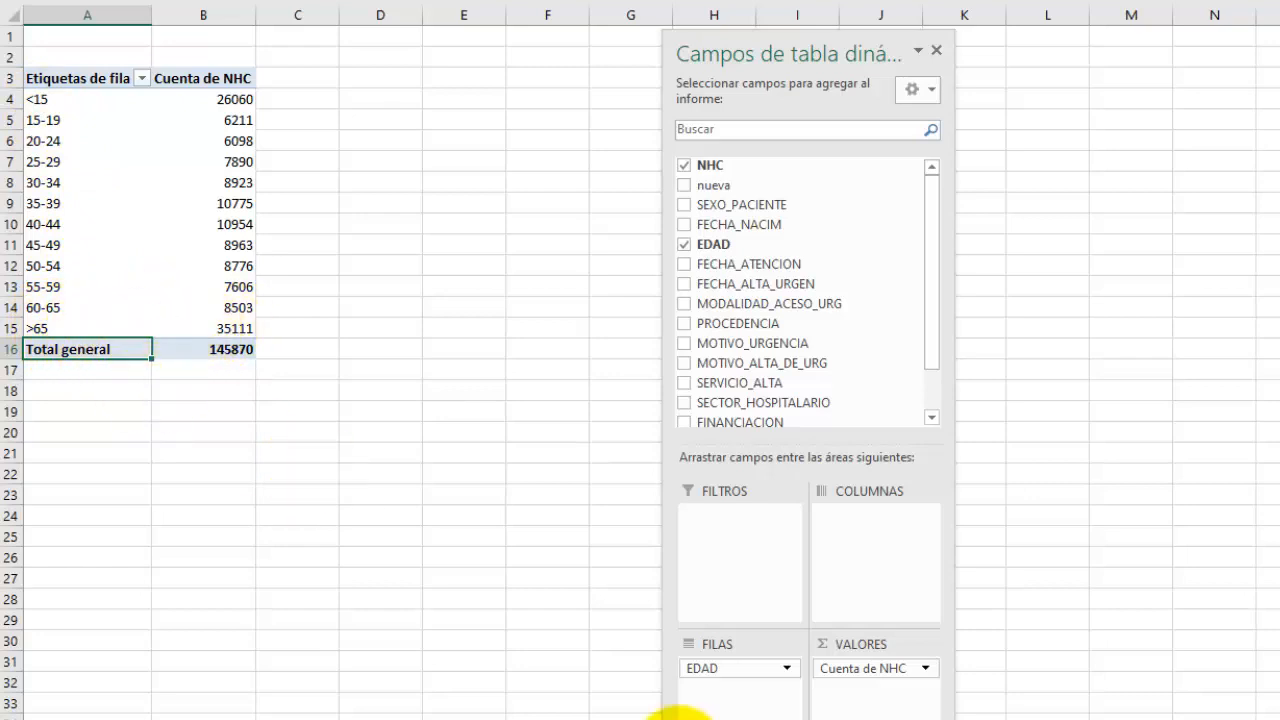
click(43, 206)
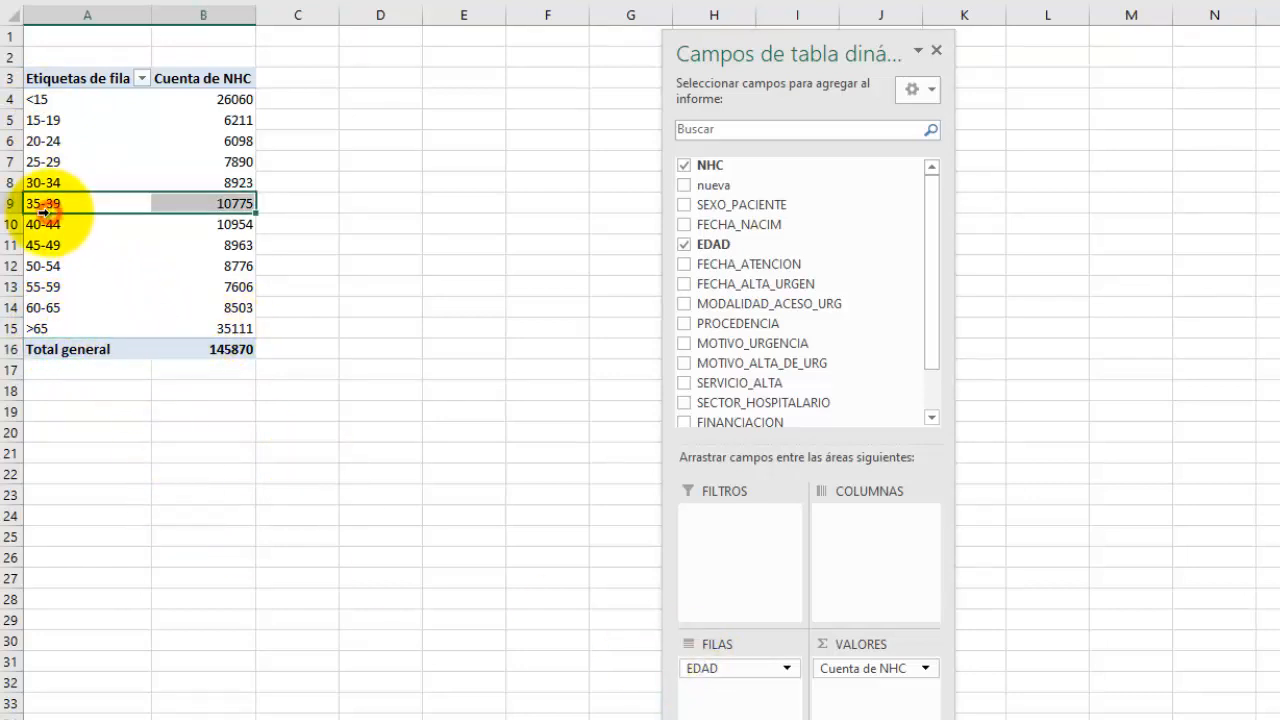